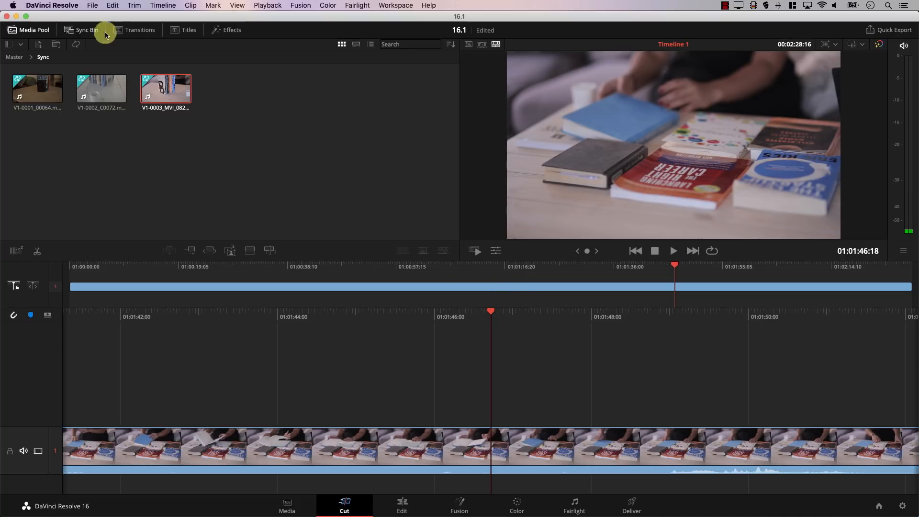
- Open the Sync Bin and view the Camera 1, Camera 2 and Camera 3 clips individually at the current timeline position
{"action": "left_click", "coordinate": [79, 31]}
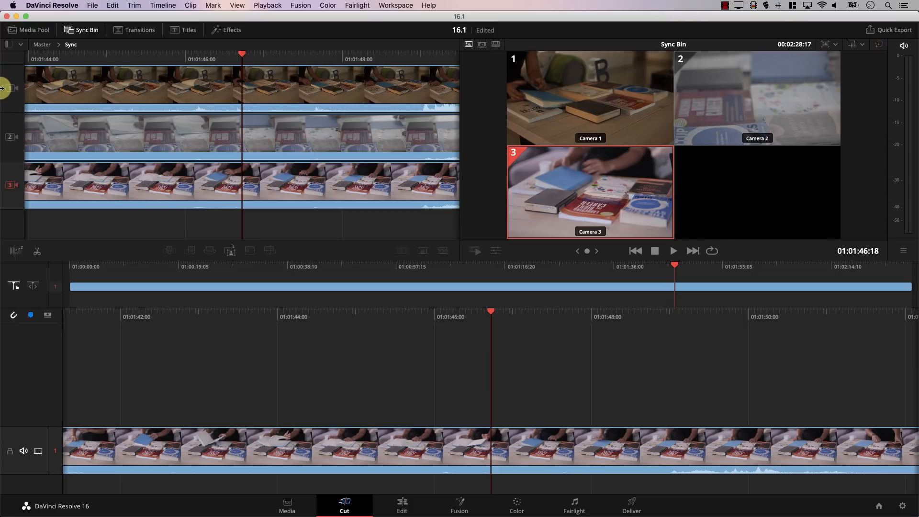
{"action": "left_click", "coordinate": [6, 89]}
{"action": "left_click", "coordinate": [9, 130]}
{"action": "left_click", "coordinate": [22, 185]}
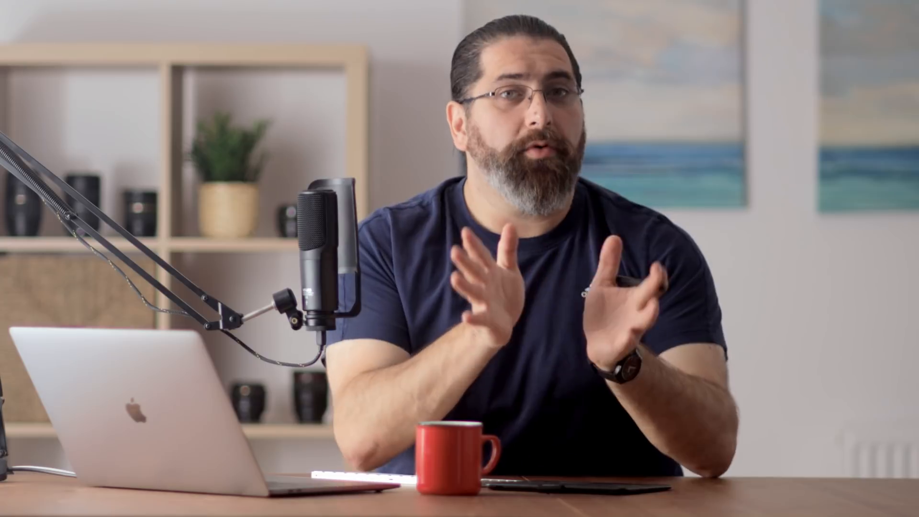
{"action": "left_click", "coordinate": [51, 208]}
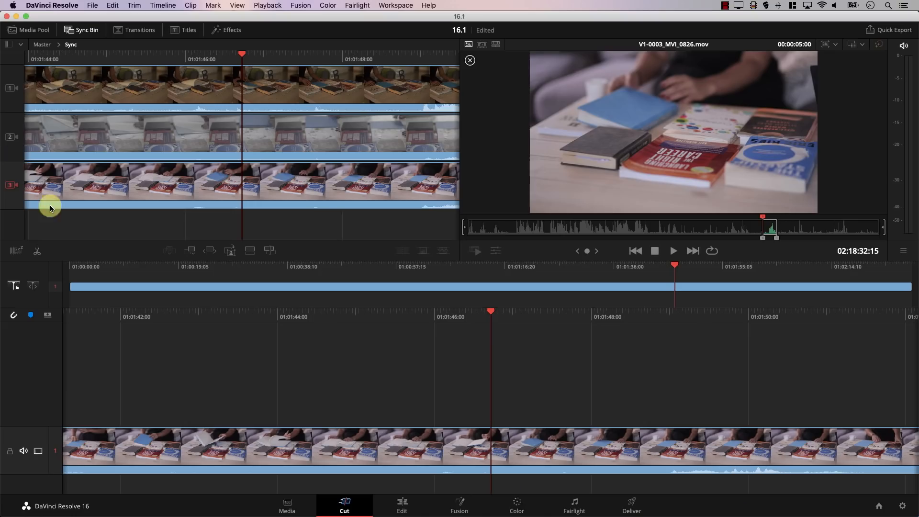
{"action": "left_click", "coordinate": [2, 97]}
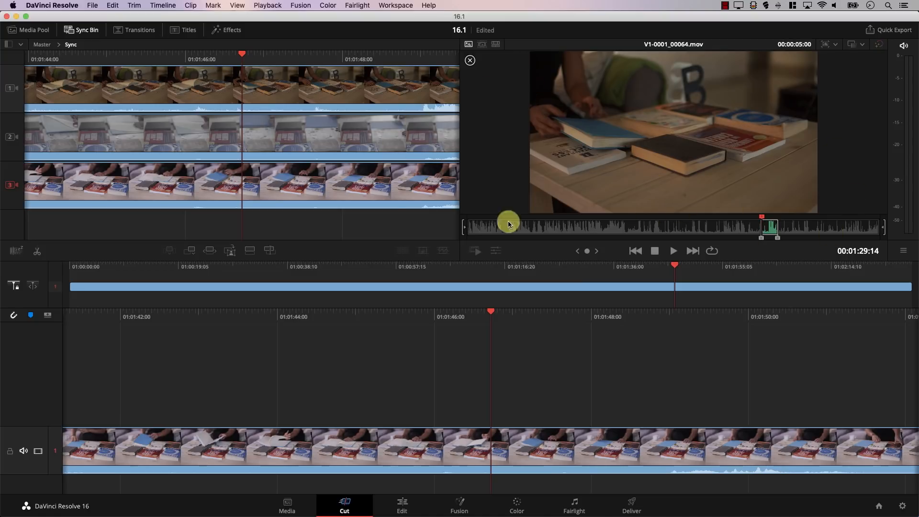
{"action": "left_click", "coordinate": [12, 137]}
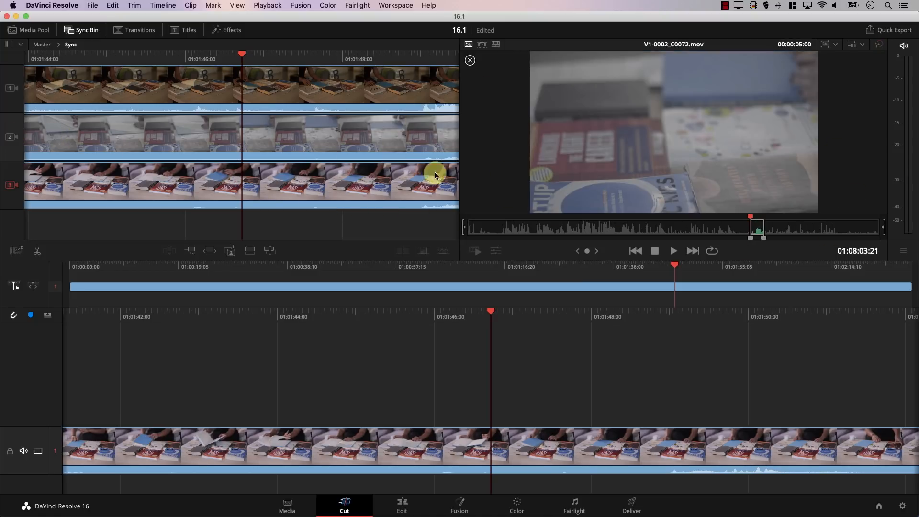
{"action": "left_click", "coordinate": [6, 190]}
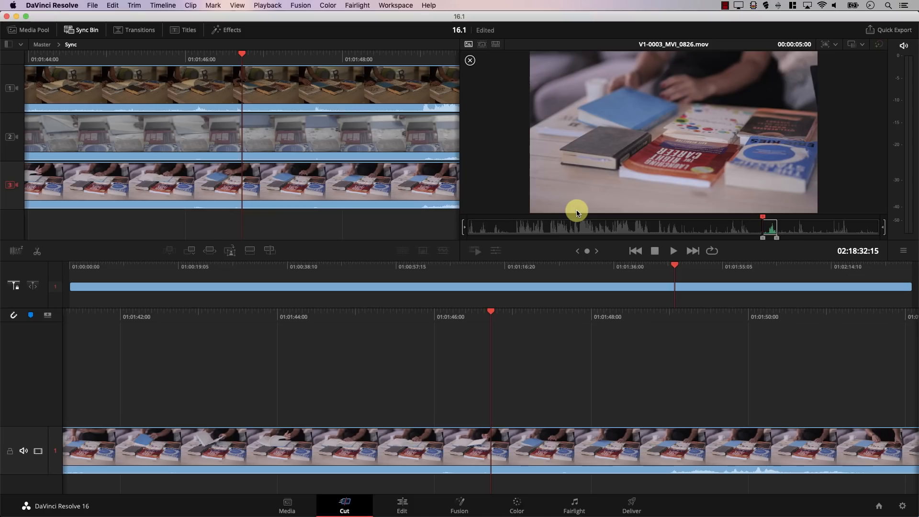
- Mark the Camera 1 clip from 00:01:10:04 to 00:01:19:06 and add it to the timeline with Source Overwrite
{"action": "left_click", "coordinate": [11, 94]}
{"action": "left_click_drag", "start_coordinate": [547, 232], "coordinate": [695, 230]}
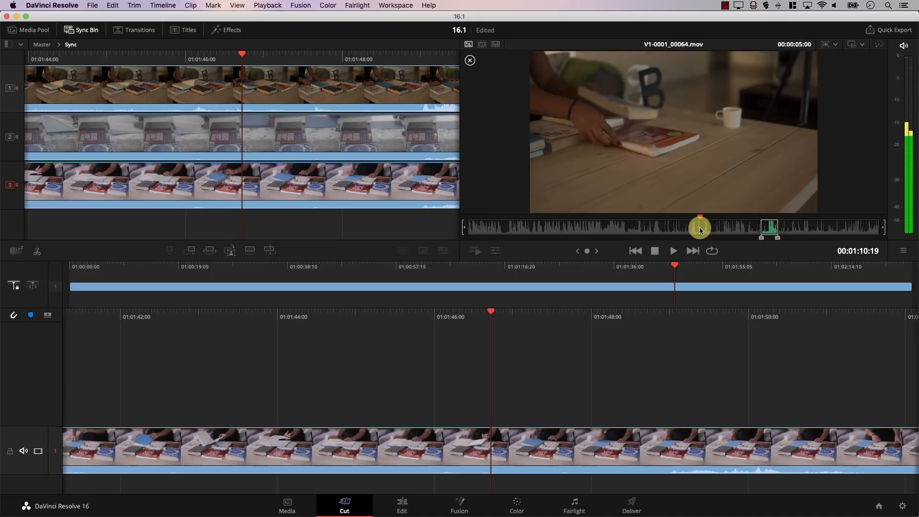
{"action": "left_click_drag", "start_coordinate": [696, 228], "coordinate": [698, 229]}
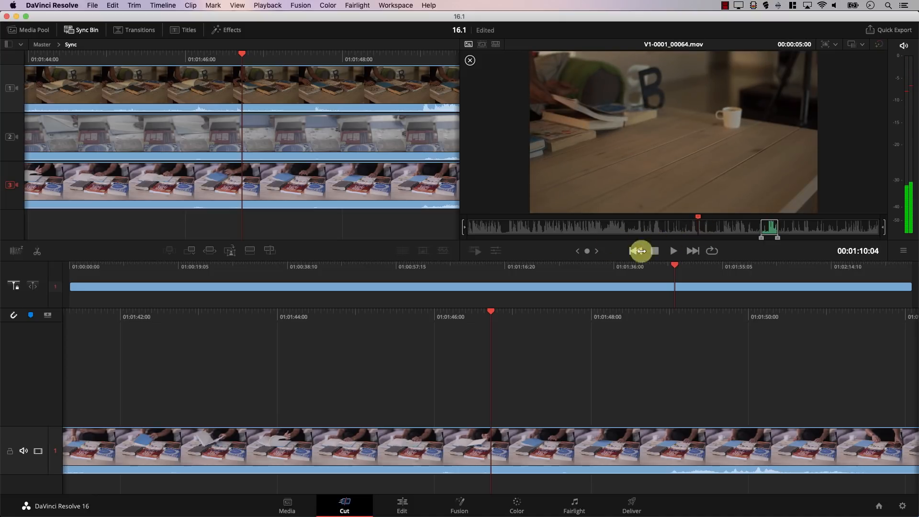
{"action": "key", "text": "i"}
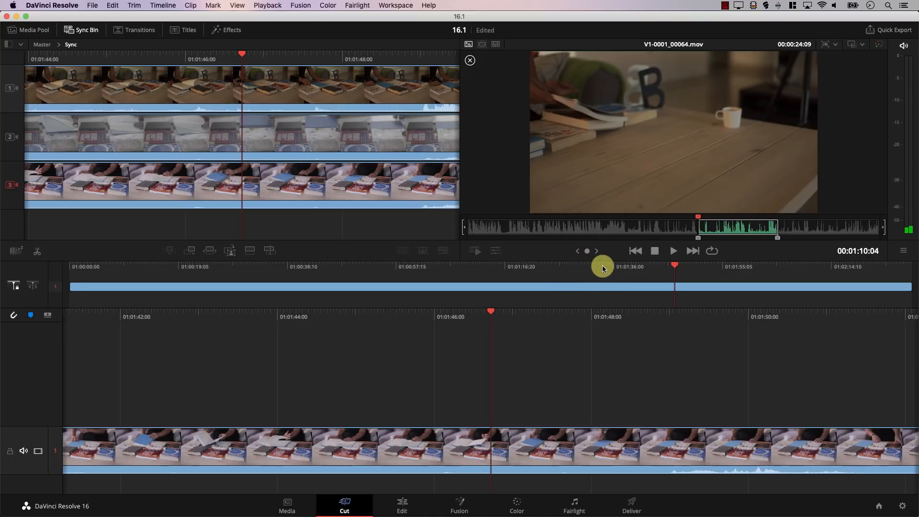
{"action": "left_click_drag", "start_coordinate": [706, 230], "coordinate": [727, 229]}
{"action": "key", "text": "o"}
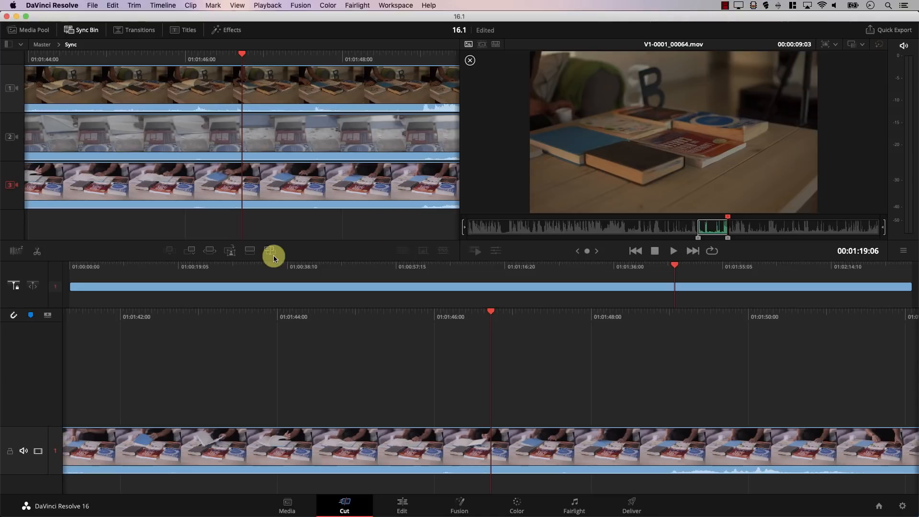
{"action": "left_click", "coordinate": [271, 251]}
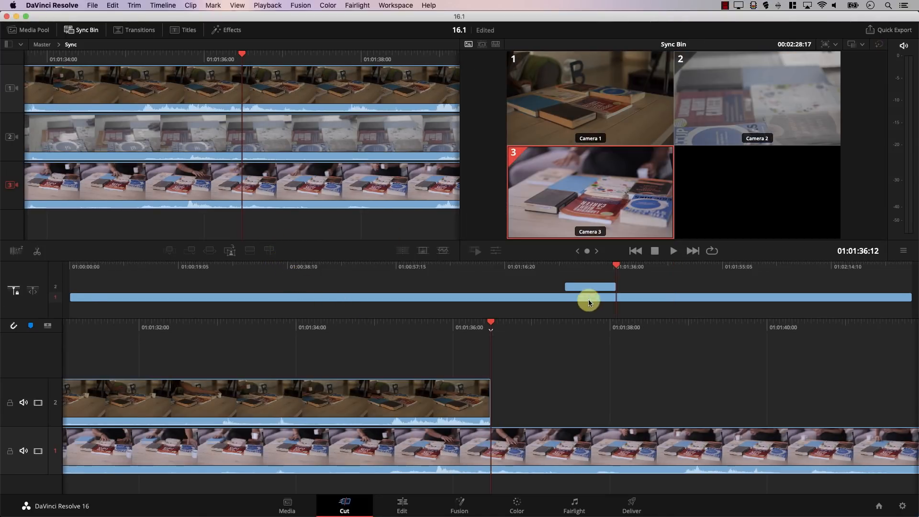
- Play the timeline back and forth across the start of the Camera 1 cutaway to check its sync
{"action": "left_click_drag", "start_coordinate": [564, 267], "coordinate": [551, 266]}
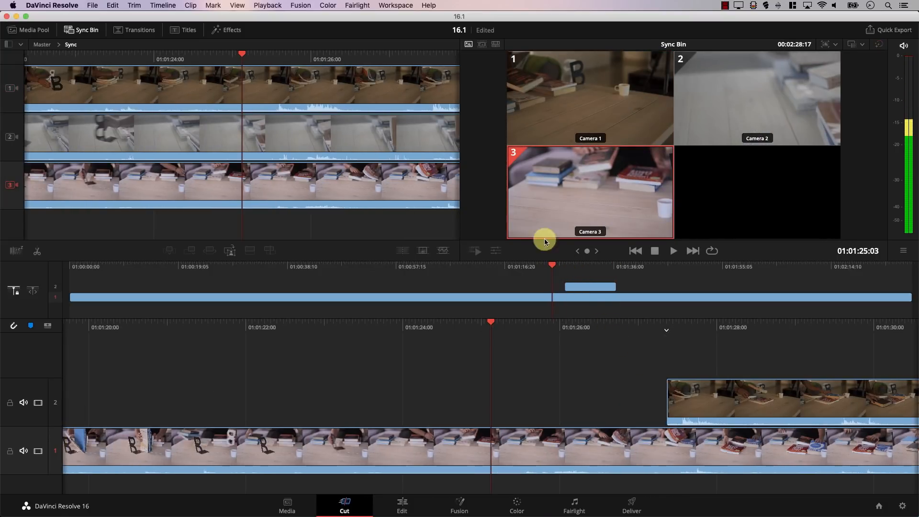
{"action": "left_click", "coordinate": [495, 44]}
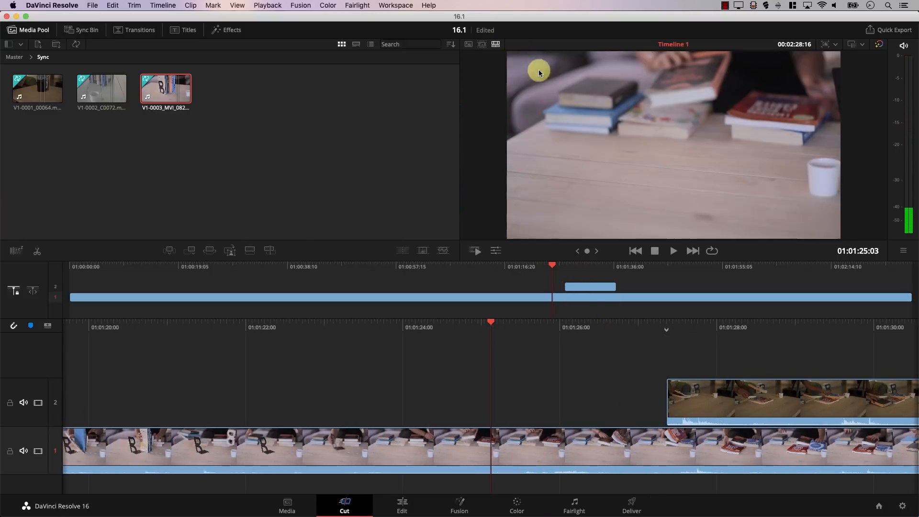
{"action": "key", "text": "space"}
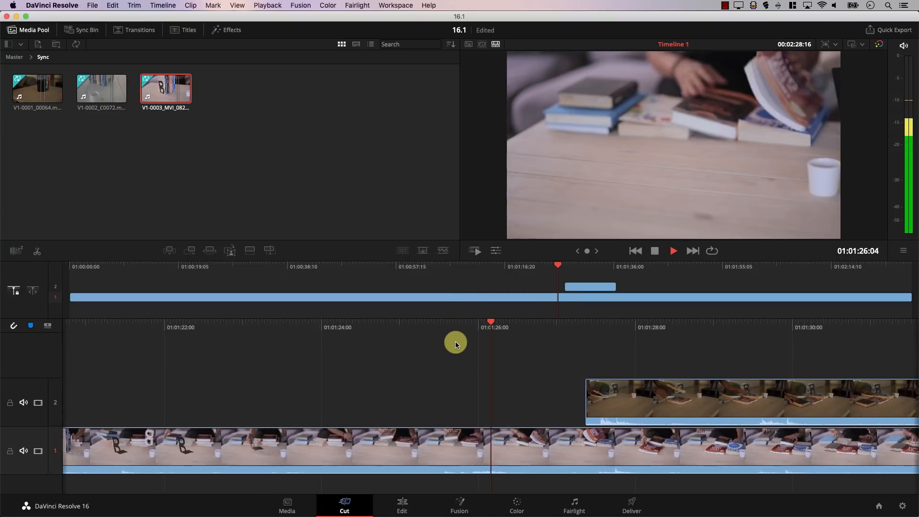
{"action": "key", "text": "space"}
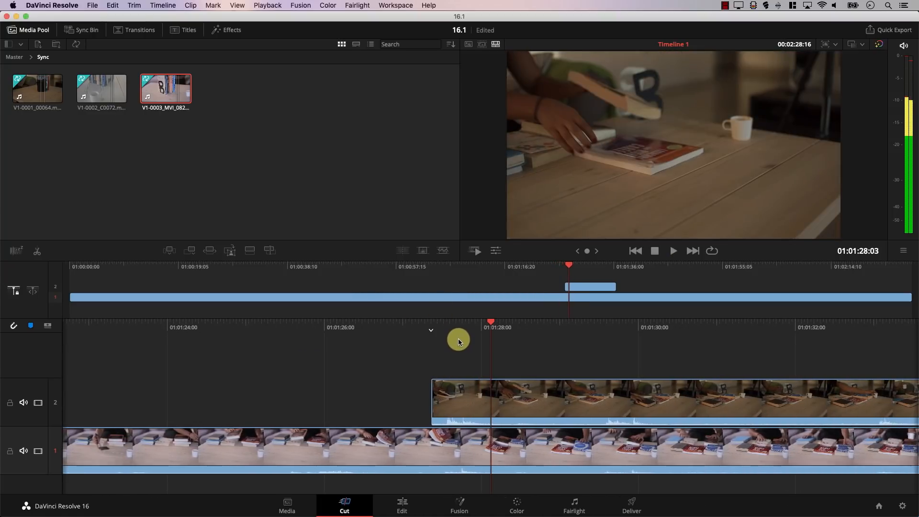
{"action": "key", "text": "j"}
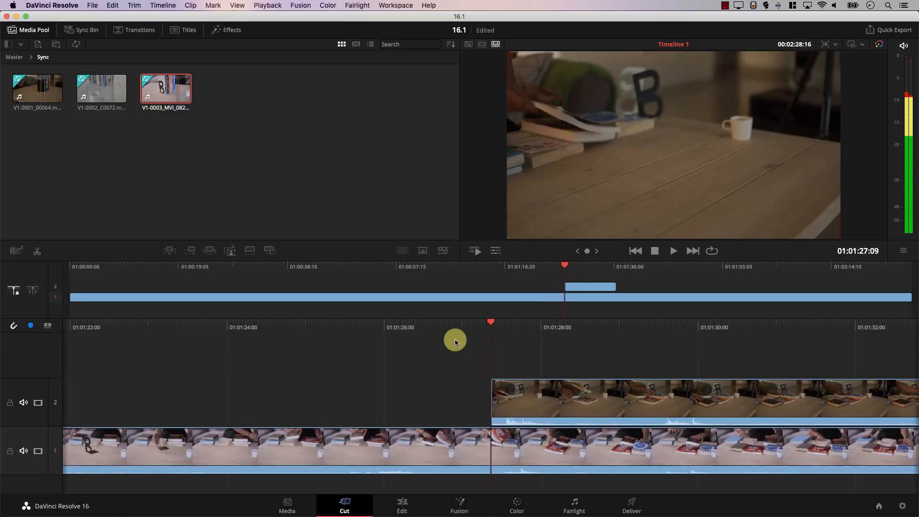
{"action": "key", "text": "l"}
{"action": "key", "text": "j"}
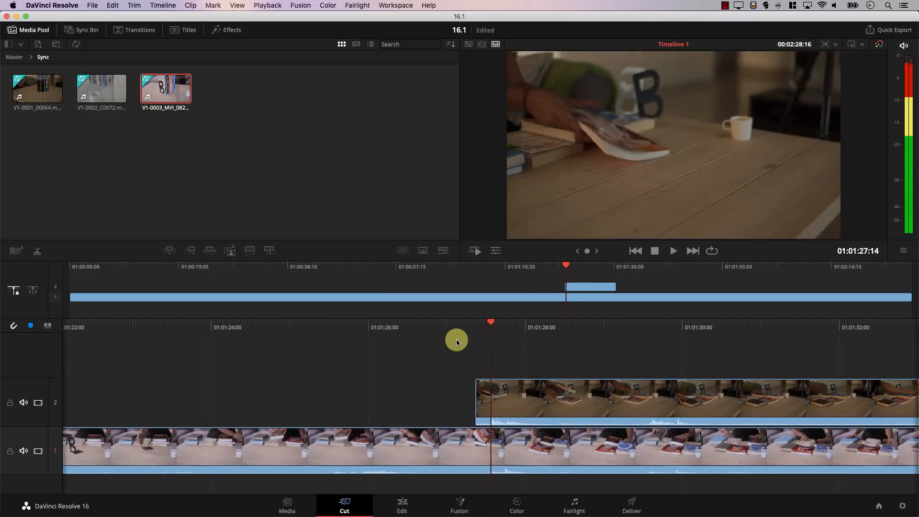
{"action": "key", "text": "l"}
{"action": "key", "text": "space"}
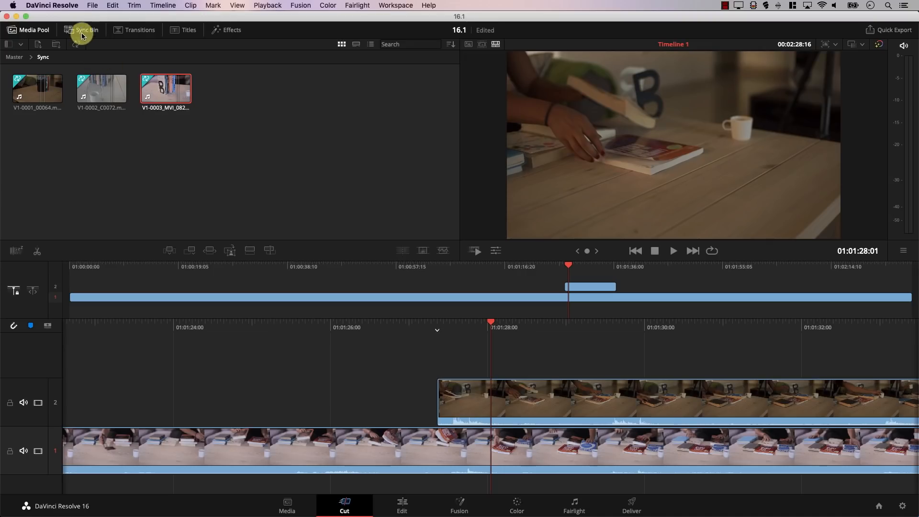
- Open the Camera 2 clip from the Sync Bin and mark a short range where the letter B bookend is placed on the table
{"action": "left_click", "coordinate": [82, 32]}
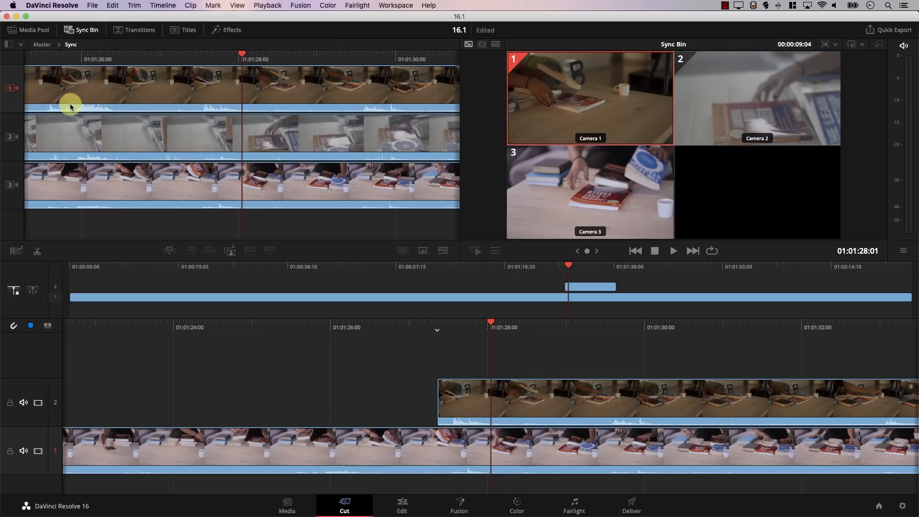
{"action": "left_click", "coordinate": [22, 129]}
{"action": "left_click_drag", "start_coordinate": [548, 229], "coordinate": [794, 245]}
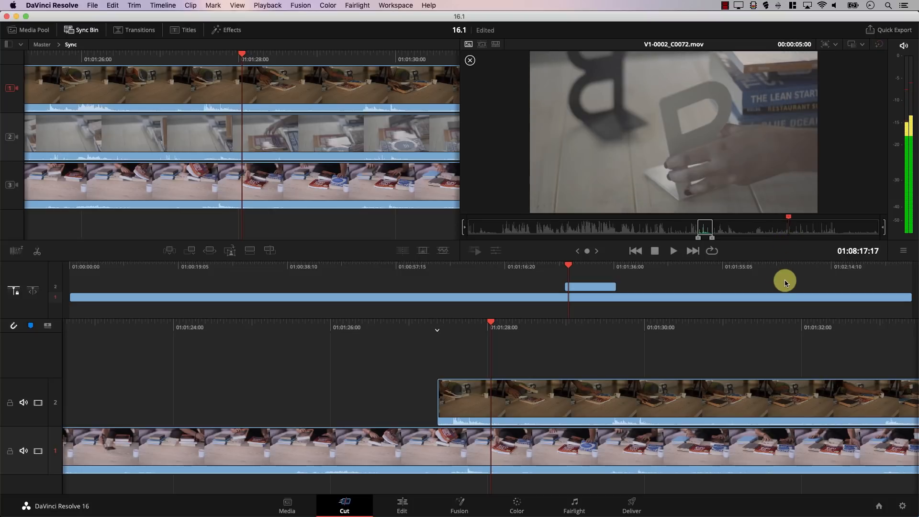
{"action": "key", "text": "space"}
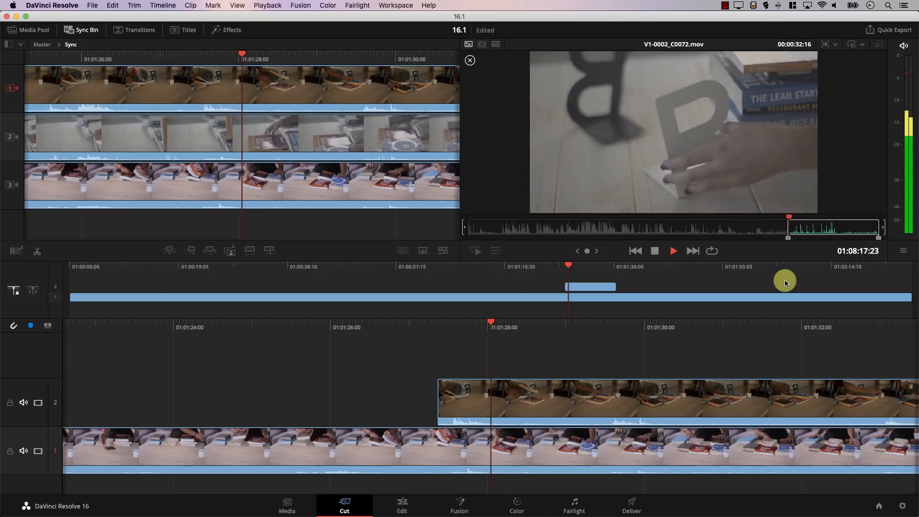
{"action": "key", "text": "space"}
{"action": "key", "text": "o"}
- Refine the Camera 2 range to start at 01:08:17:07 and last 00:00:02:07, and add it with Source Overwrite
{"action": "key", "text": "j"}
{"action": "key", "text": "j"}
{"action": "key", "text": "j"}
{"action": "key", "text": "l"}
{"action": "key", "text": "space"}
{"action": "key", "text": "Right"}
{"action": "key", "text": "Right"}
{"action": "key", "text": "Right"}
{"action": "key", "text": "Right"}
{"action": "key", "text": "Right"}
{"action": "key", "text": "Right"}
{"action": "key", "text": "Right"}
{"action": "key", "text": "Right"}
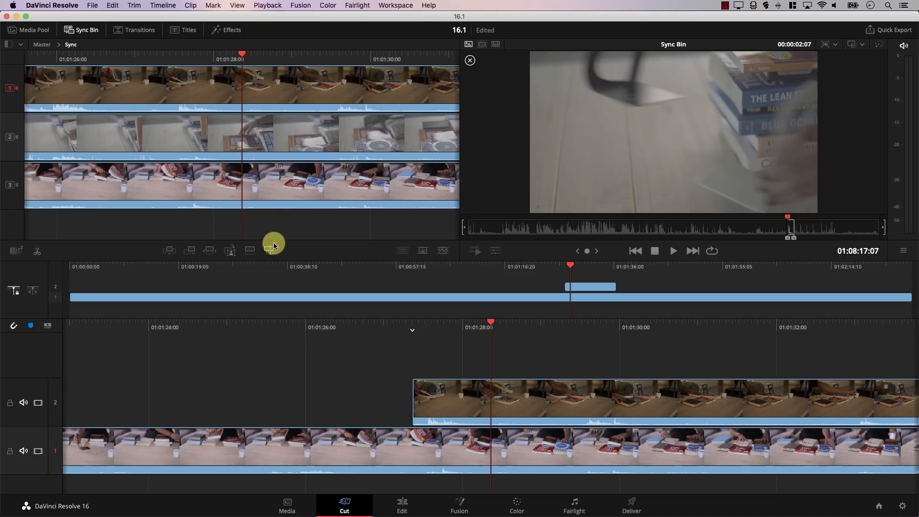
{"action": "left_click", "coordinate": [269, 249]}
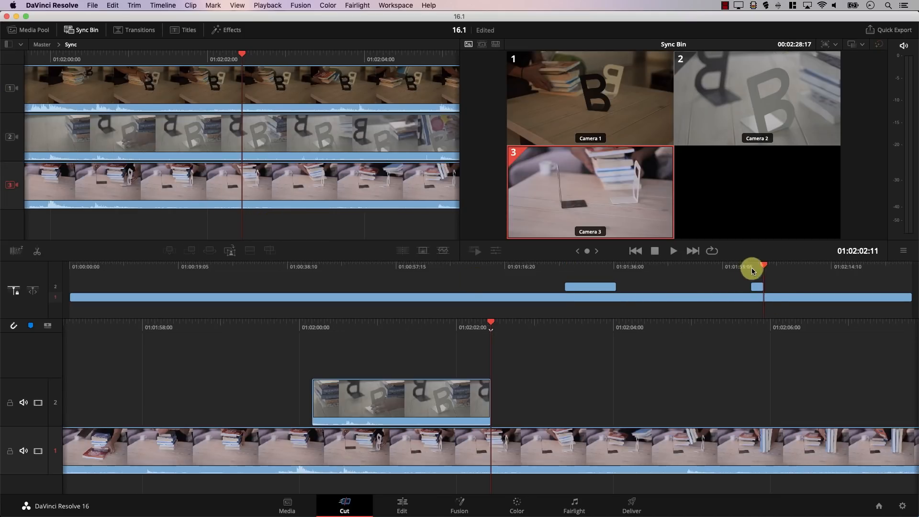
- Review the Camera 2 cutaway by playing the timeline around its start at 01:02:00:04
{"action": "left_click_drag", "start_coordinate": [756, 279], "coordinate": [750, 278]}
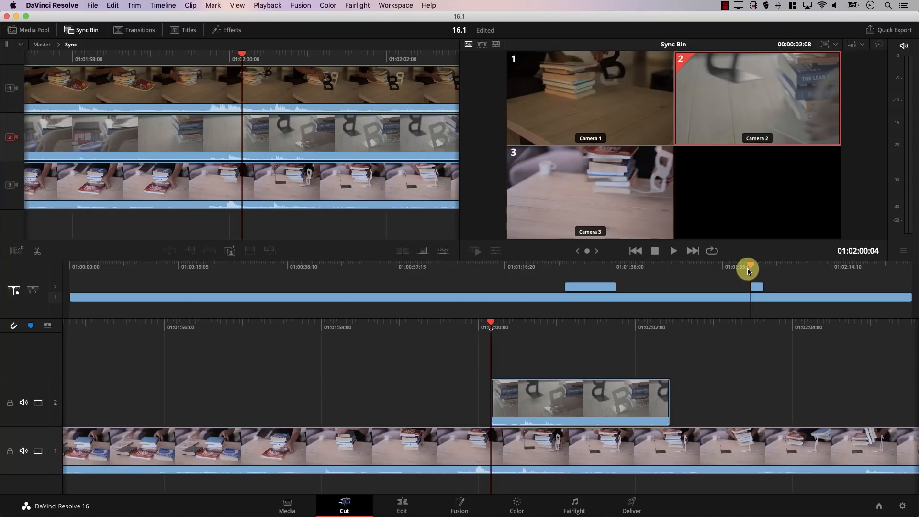
{"action": "left_click", "coordinate": [493, 45]}
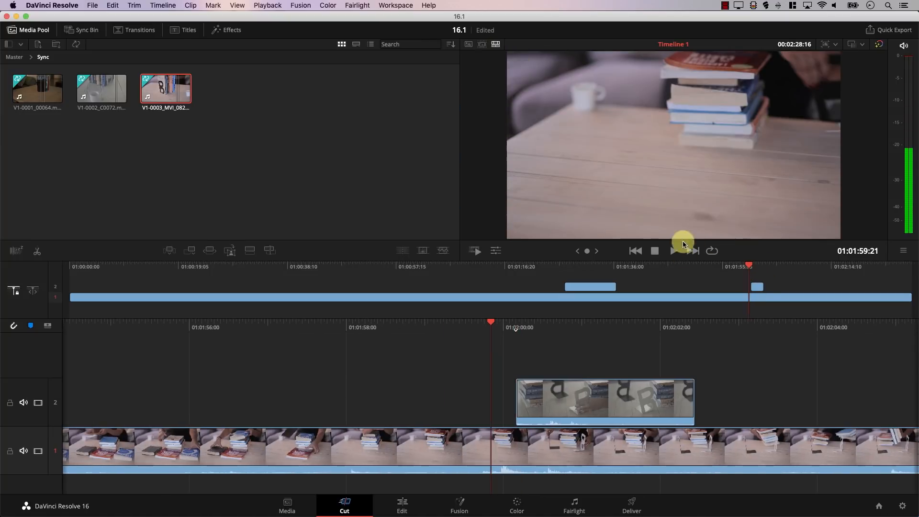
{"action": "left_click_drag", "start_coordinate": [742, 271], "coordinate": [750, 266]}
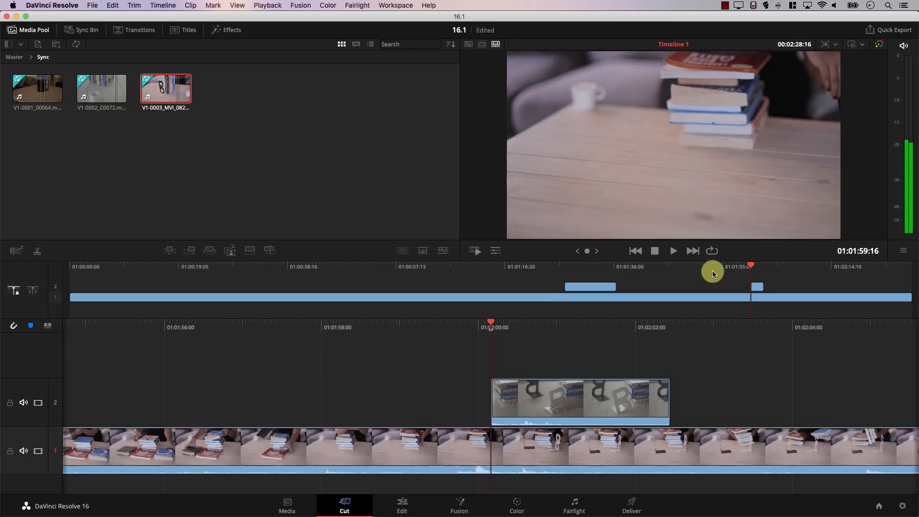
{"action": "left_click_drag", "start_coordinate": [475, 323], "coordinate": [559, 352]}
{"action": "key", "text": "space"}
{"action": "key", "text": "j"}
{"action": "key", "text": "l"}
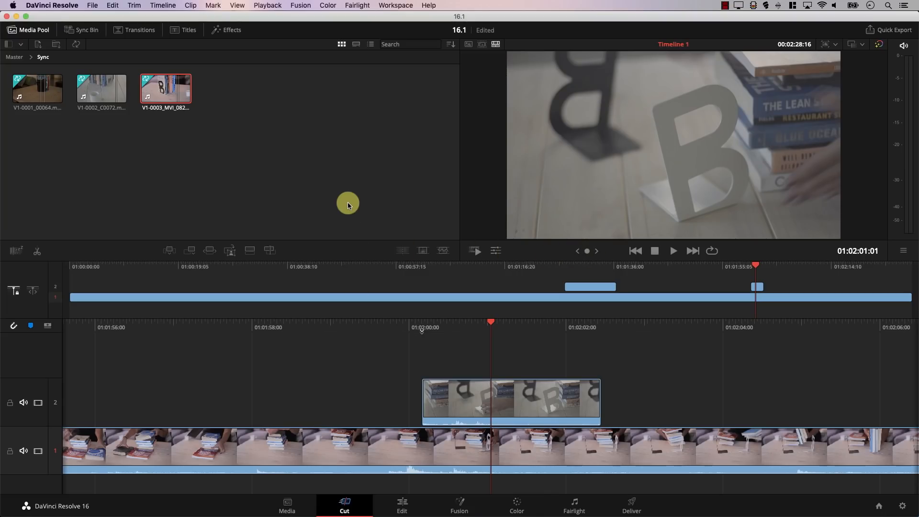
- Place a five-second Camera 1 cutaway on top of the timeline at 01:01:16:23 and check its start in the timeline viewer
{"action": "left_click_drag", "start_coordinate": [321, 326], "coordinate": [511, 299]}
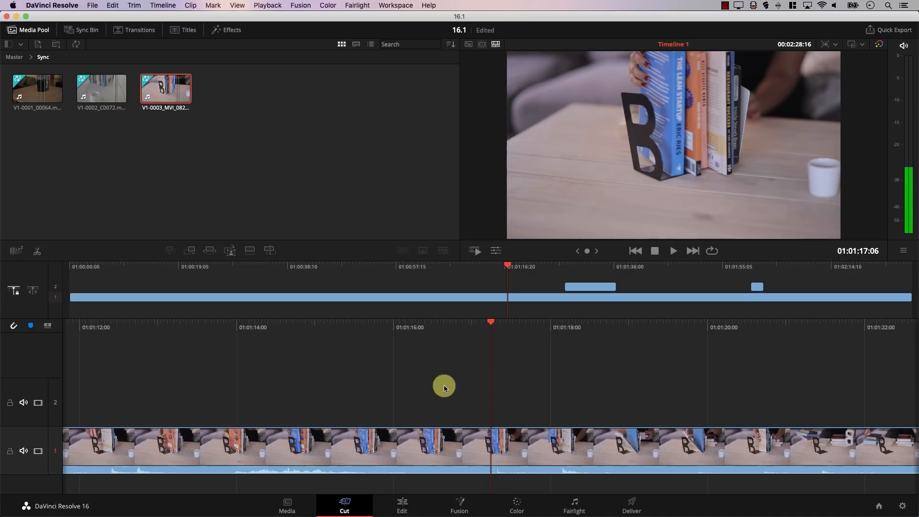
{"action": "left_click_drag", "start_coordinate": [493, 332], "coordinate": [518, 331]}
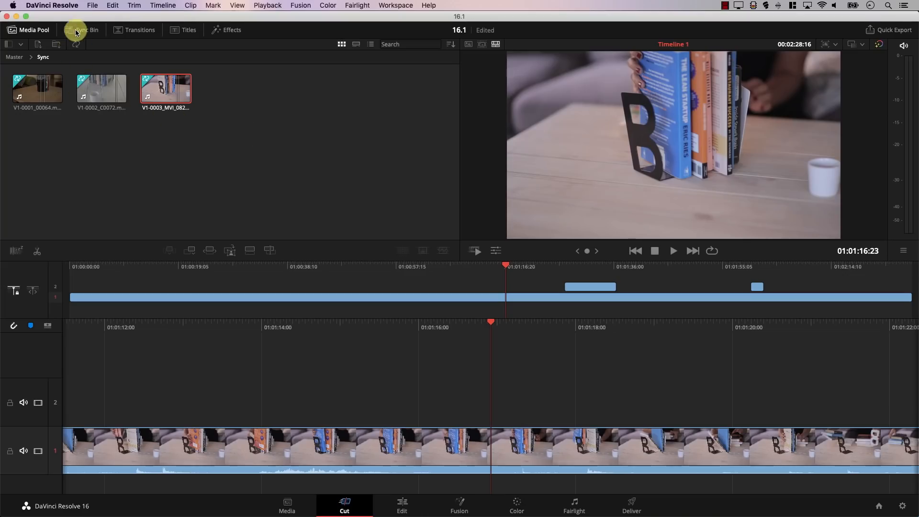
{"action": "left_click", "coordinate": [76, 33]}
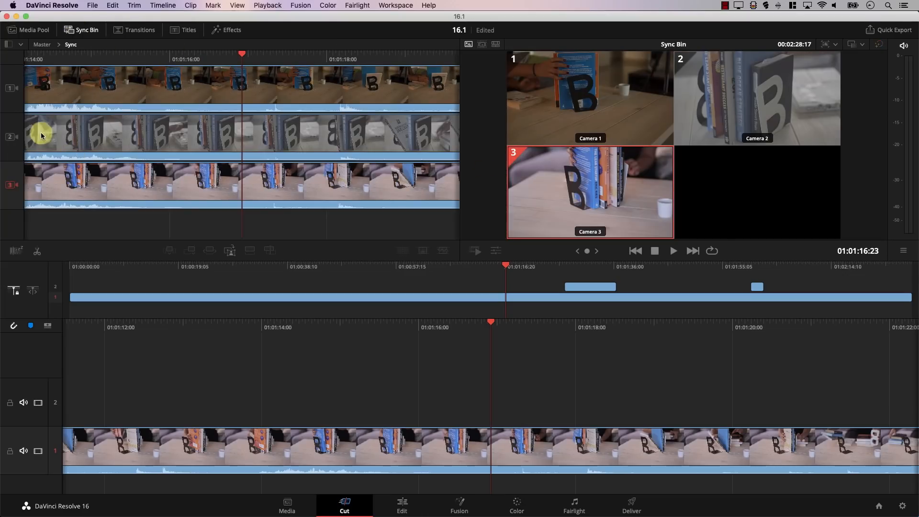
{"action": "left_click", "coordinate": [14, 100]}
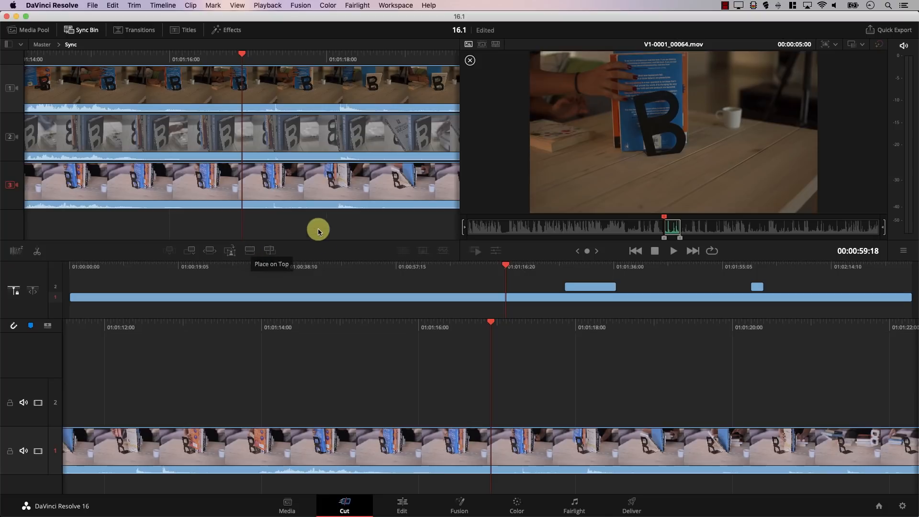
{"action": "left_click", "coordinate": [248, 250]}
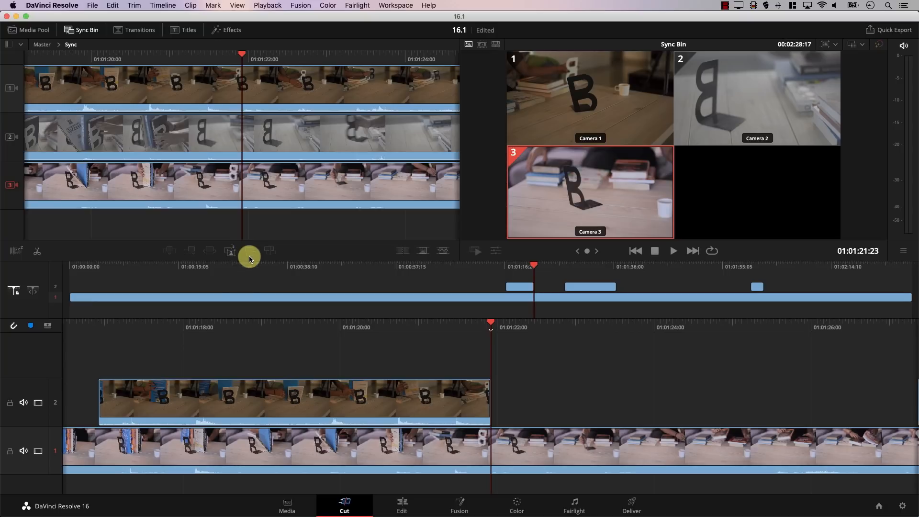
{"action": "left_click_drag", "start_coordinate": [132, 325], "coordinate": [163, 322]}
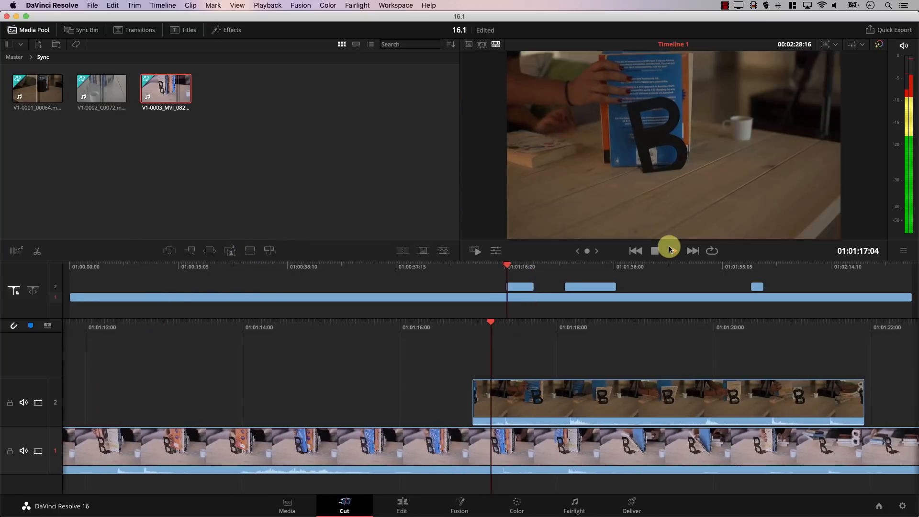
{"action": "left_click", "coordinate": [669, 247]}
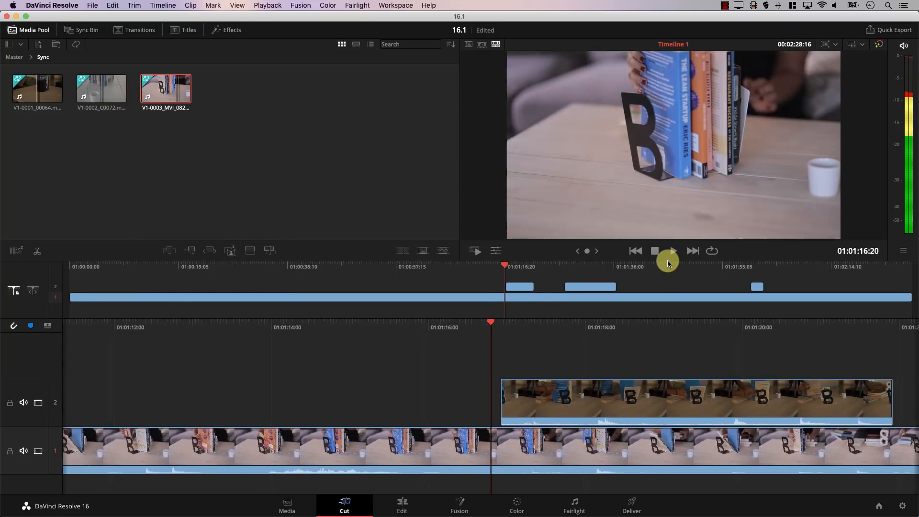